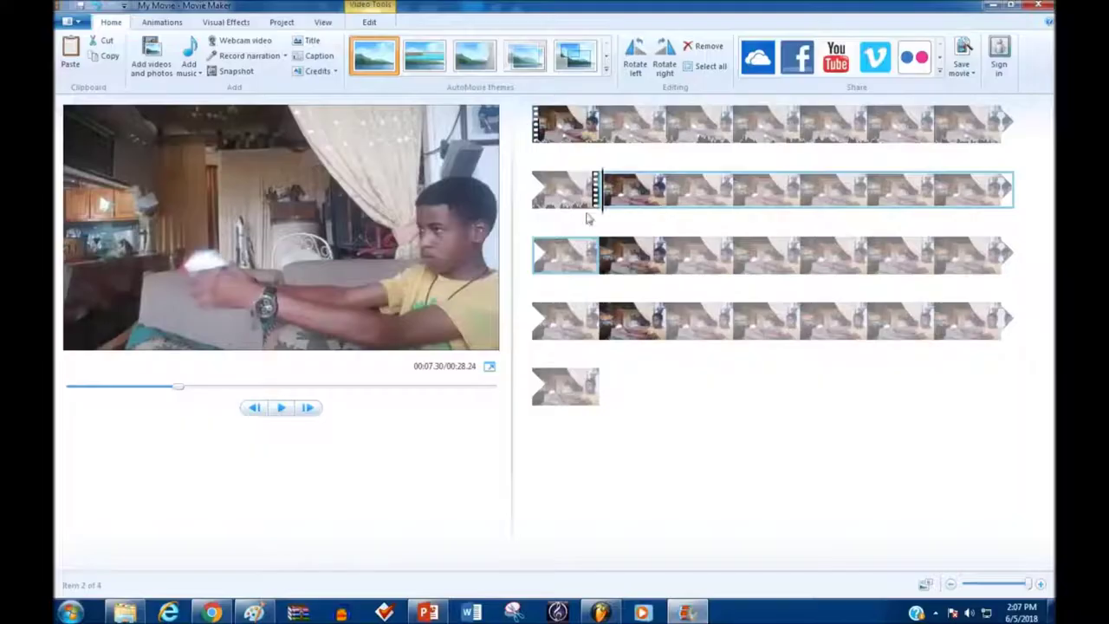
# Step: Scrub through the first clip in Movie Maker, checking frames around 1.1 and 4.4 seconds
pyautogui.click(563, 128)
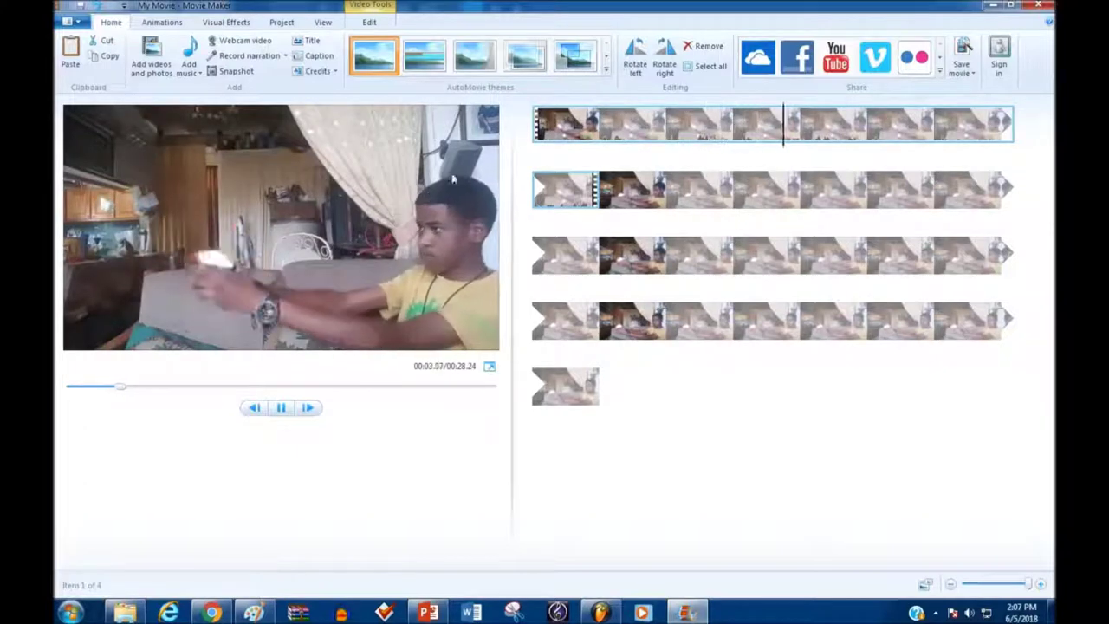
pyautogui.click(536, 113)
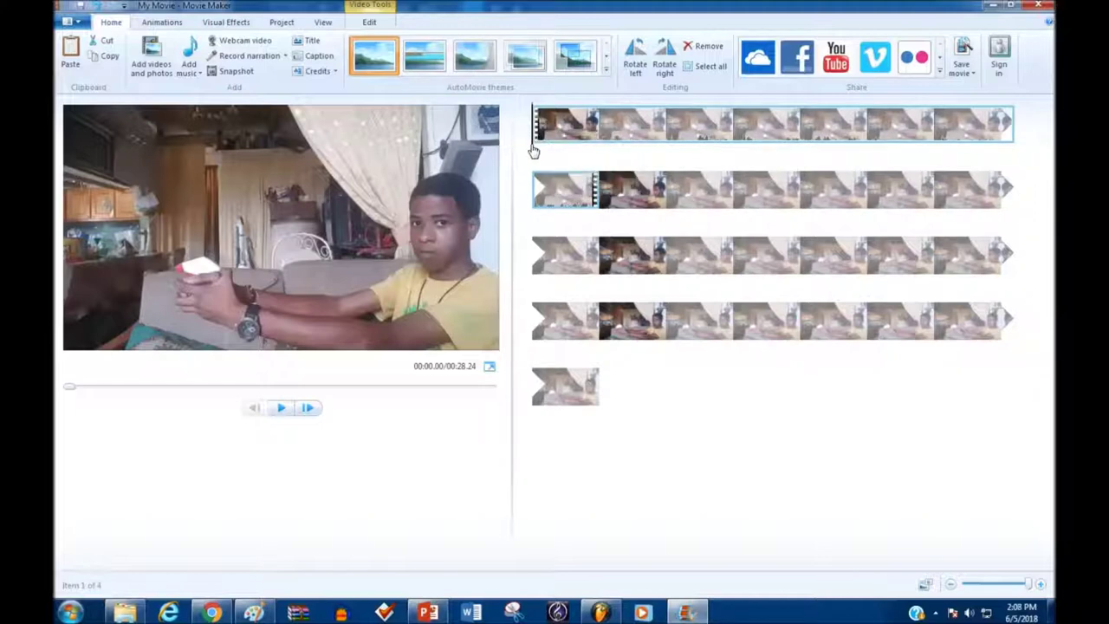
pyautogui.moveTo(537, 150); pyautogui.dragTo(596, 154)
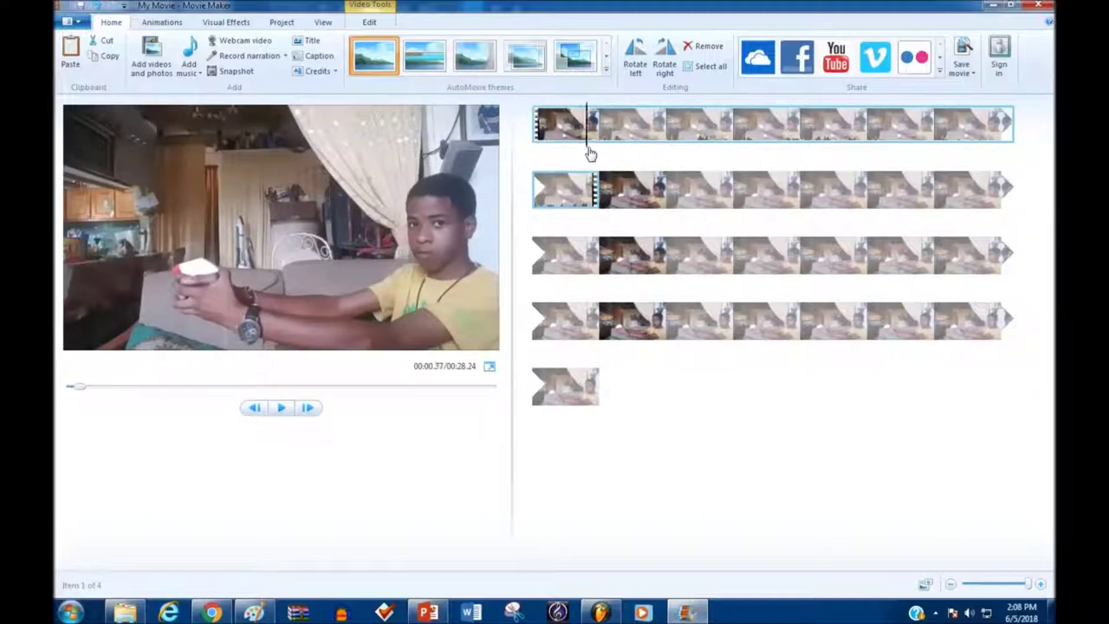
pyautogui.moveTo(596, 155); pyautogui.dragTo(621, 158)
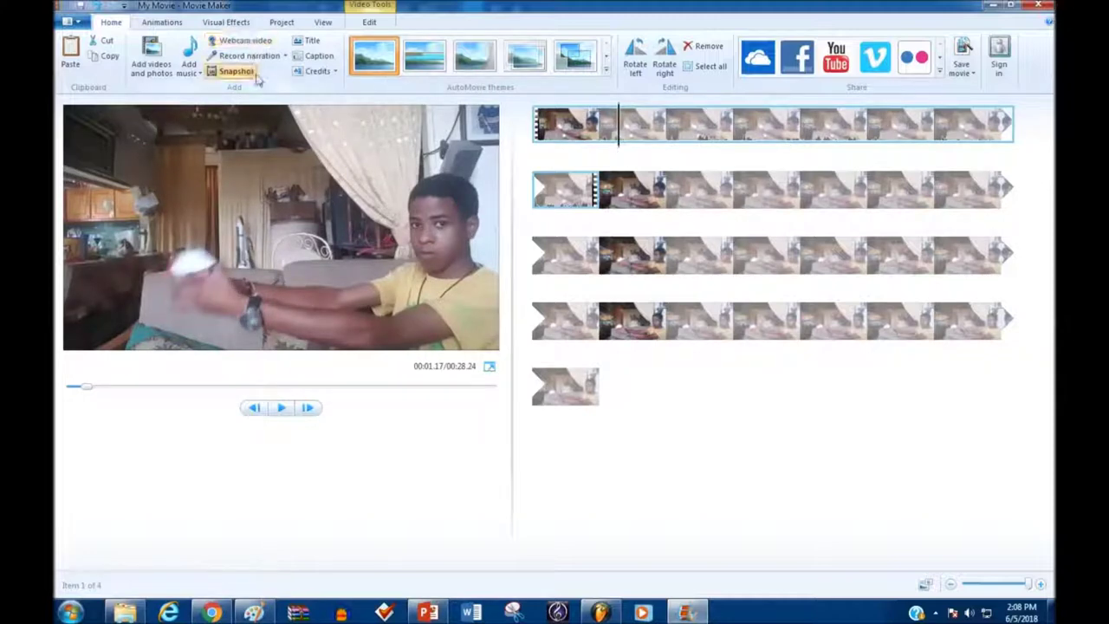
pyautogui.click(599, 190)
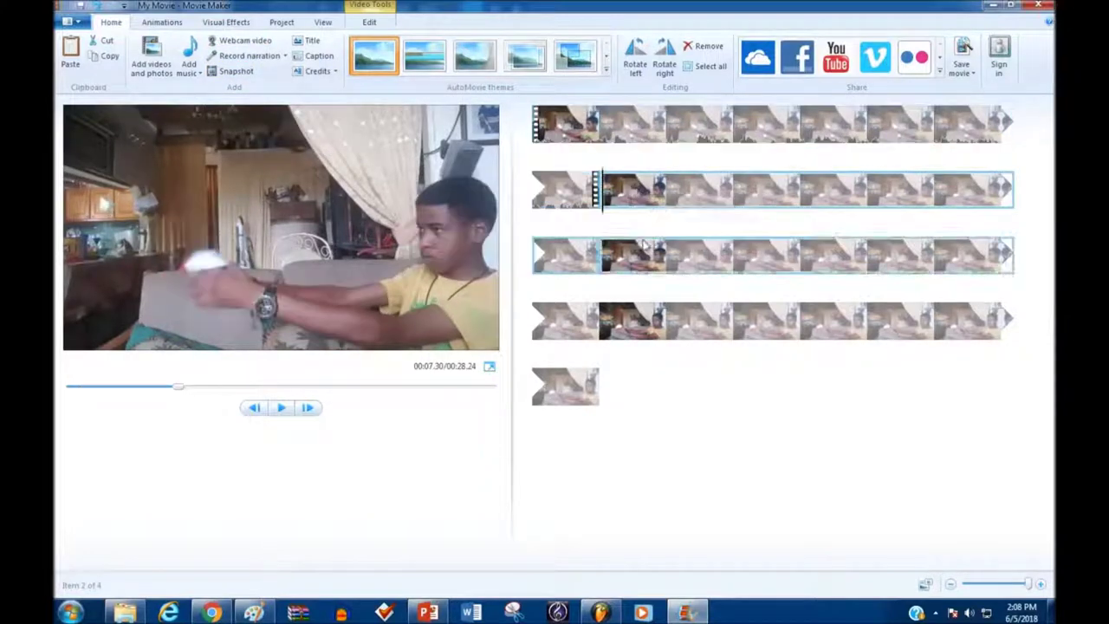
pyautogui.click(736, 126)
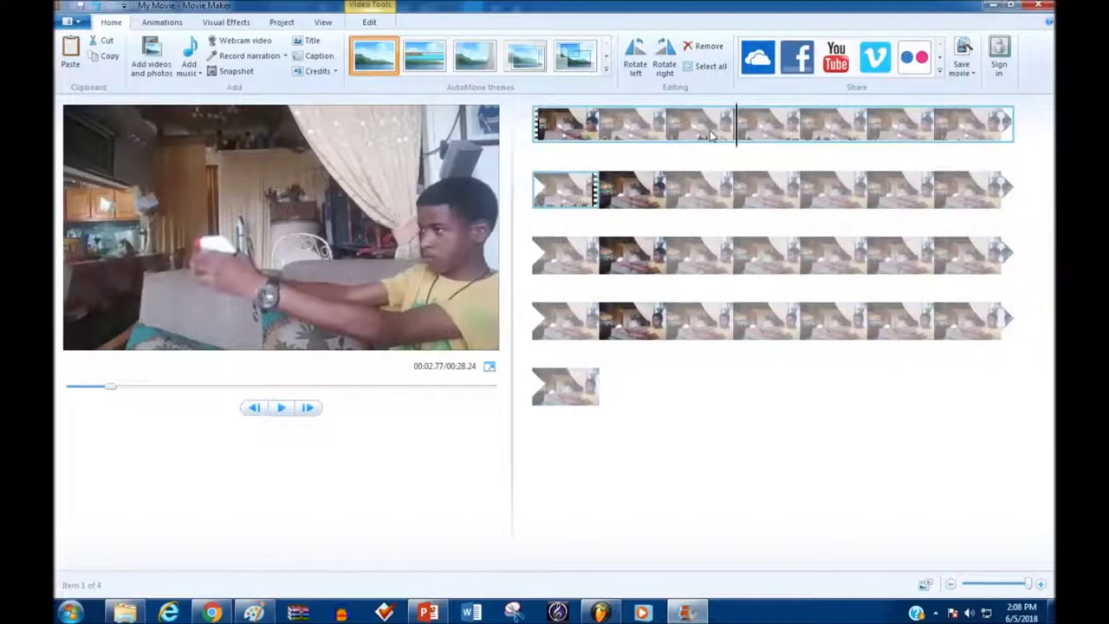
pyautogui.moveTo(739, 148)
pyautogui.mouseDown()
pyautogui.moveTo(707, 147)
pyautogui.moveTo(786, 147)
pyautogui.mouseUp()
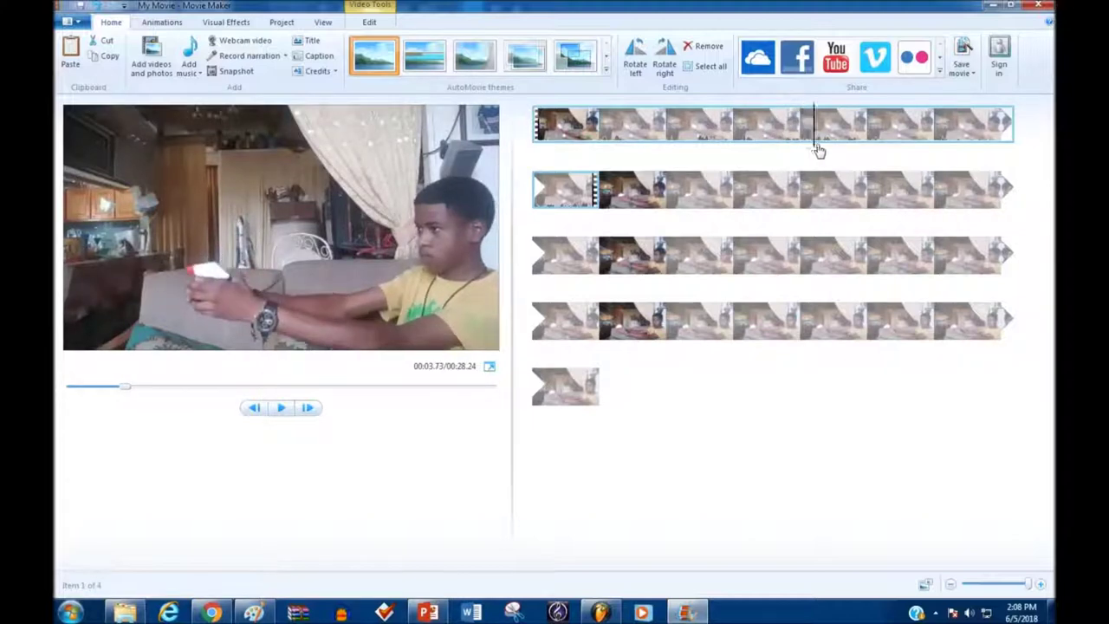
pyautogui.moveTo(786, 147)
pyautogui.mouseDown()
pyautogui.moveTo(845, 148)
pyautogui.moveTo(474, 134)
pyautogui.mouseUp()
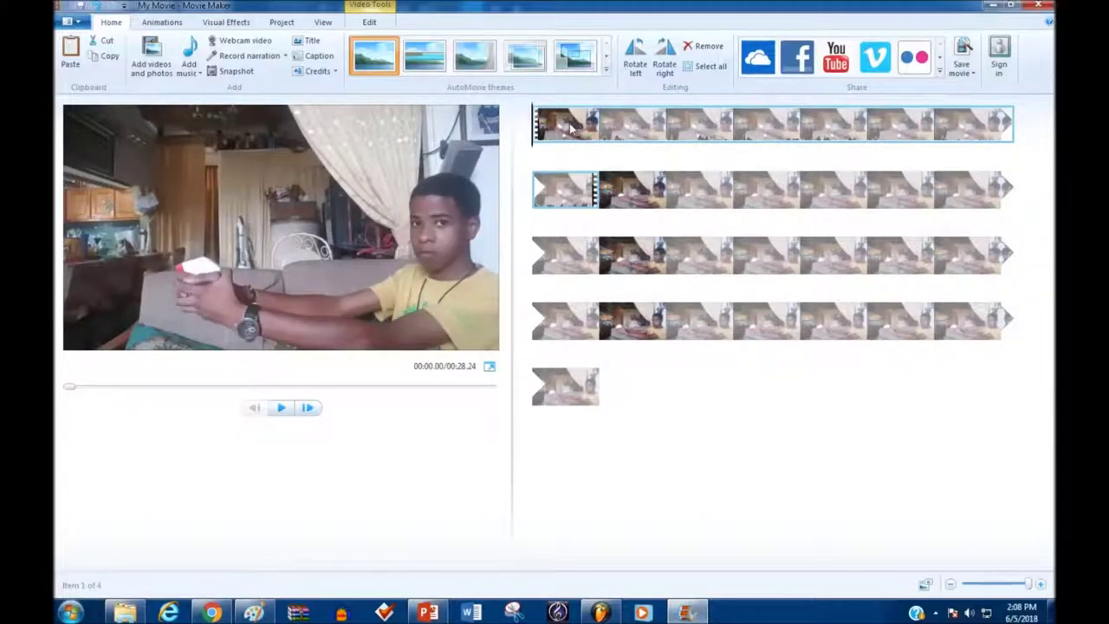
# Step: Back in Paint, deselect the pasted flame image so it stays beside the video frame
pyautogui.click(254, 613)
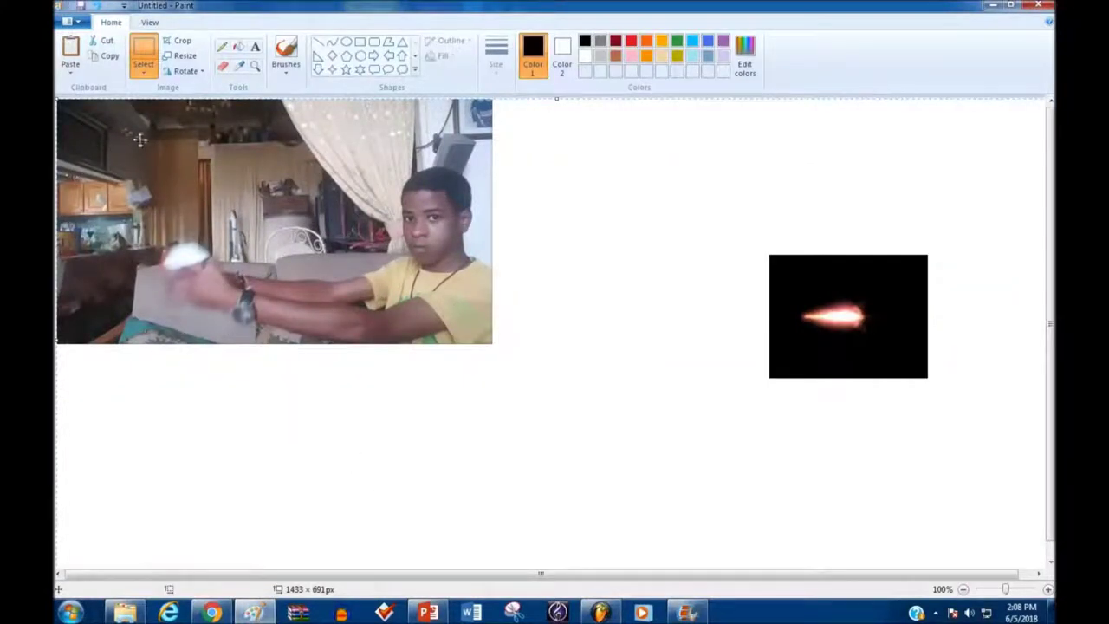
pyautogui.click(73, 80)
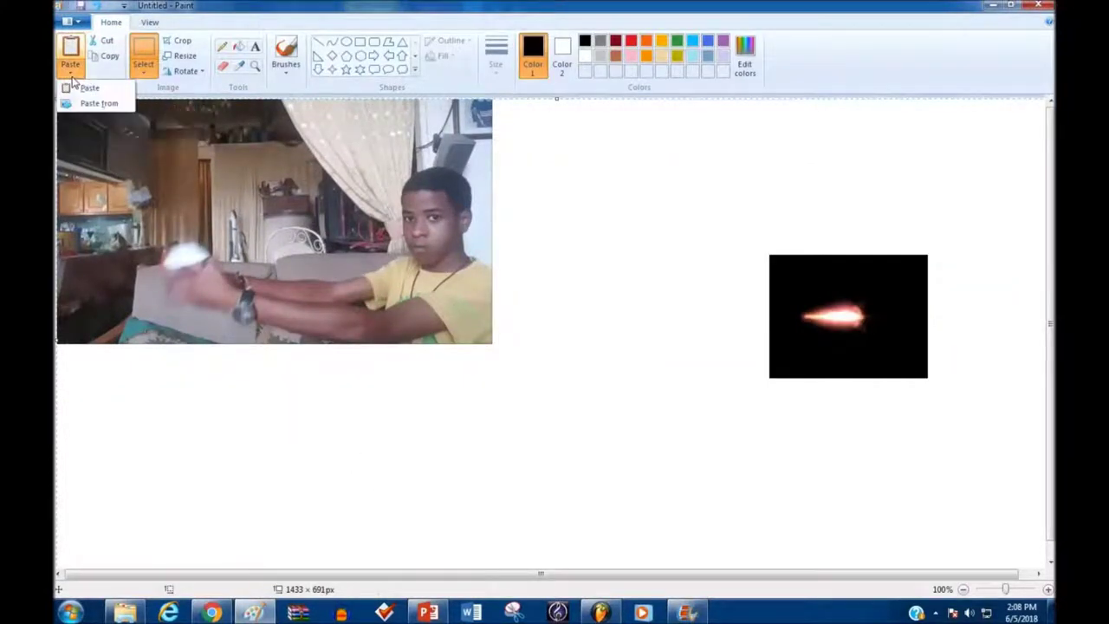
pyautogui.click(538, 160)
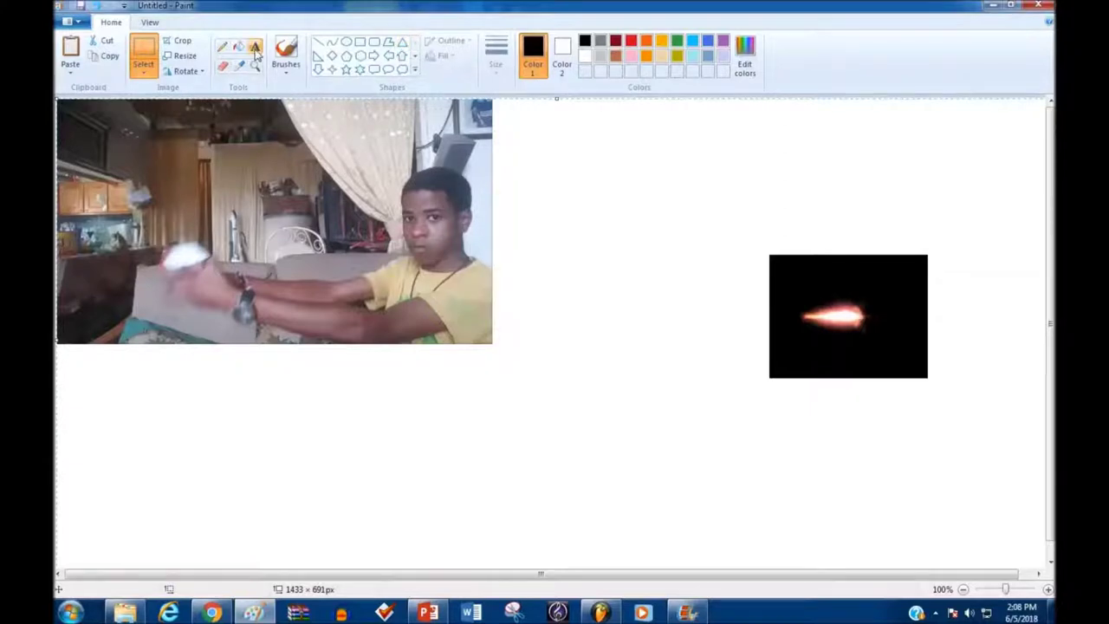
pyautogui.press('Escape')
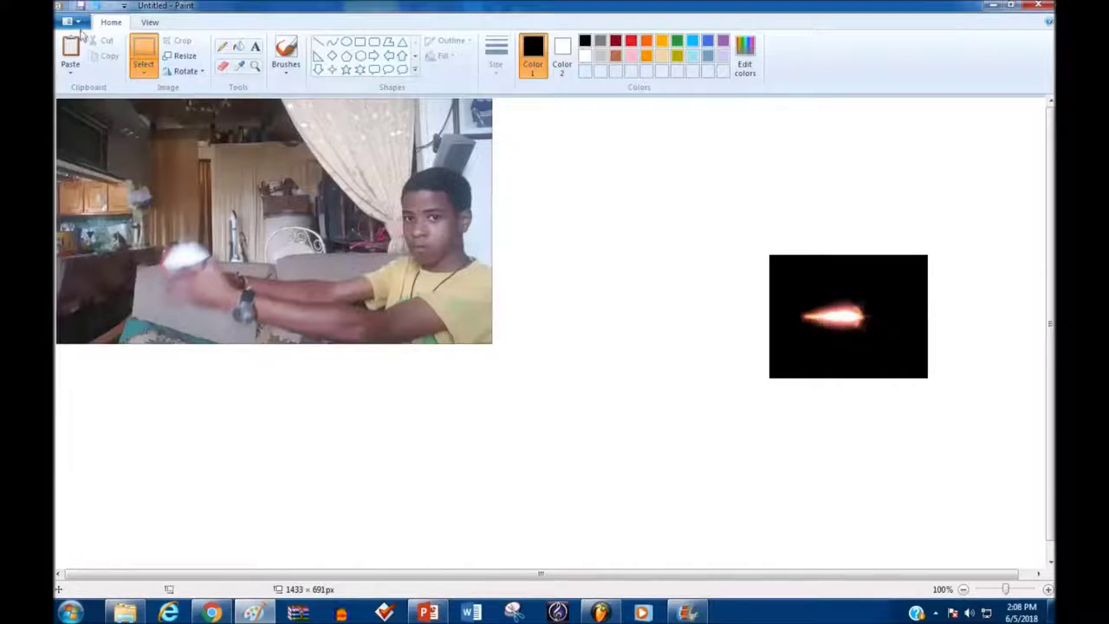
# Step: Cut the flame from its black box and place it at the toy gun's muzzle
pyautogui.click(143, 76)
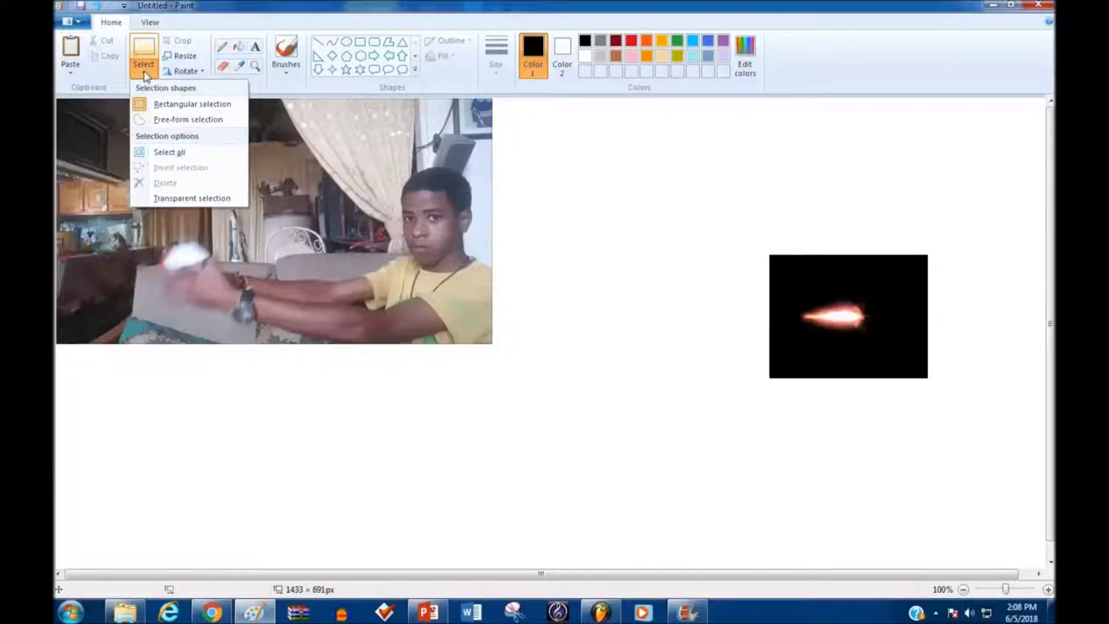
pyautogui.click(173, 119)
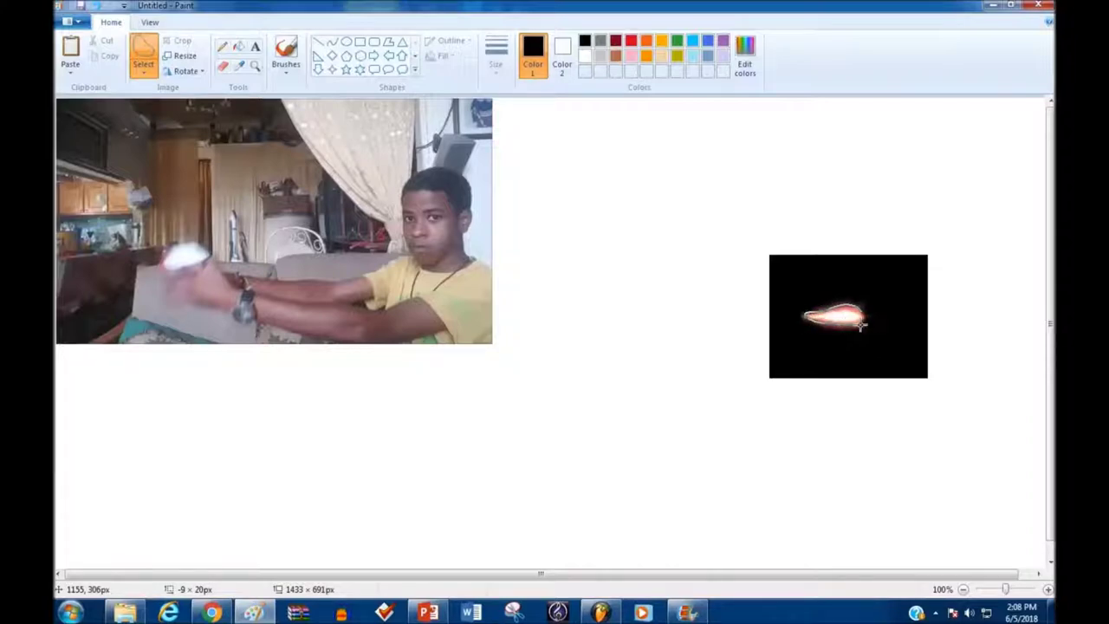
pyautogui.moveTo(865, 305); pyautogui.dragTo(804, 327)
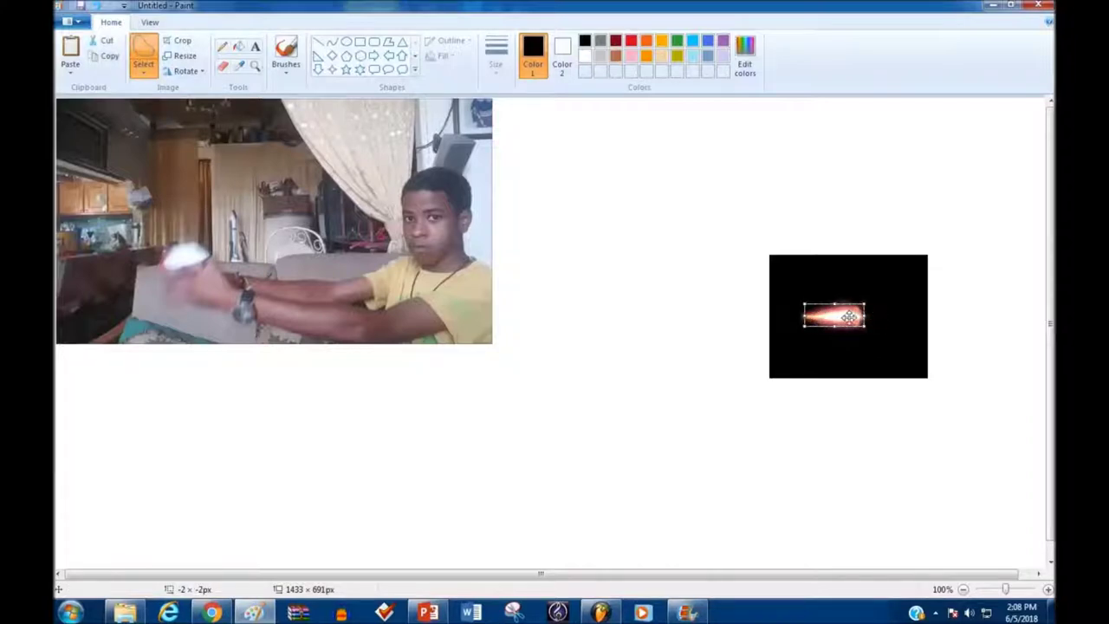
pyautogui.moveTo(849, 317)
pyautogui.mouseDown()
pyautogui.moveTo(660, 219)
pyautogui.moveTo(146, 258)
pyautogui.mouseUp()
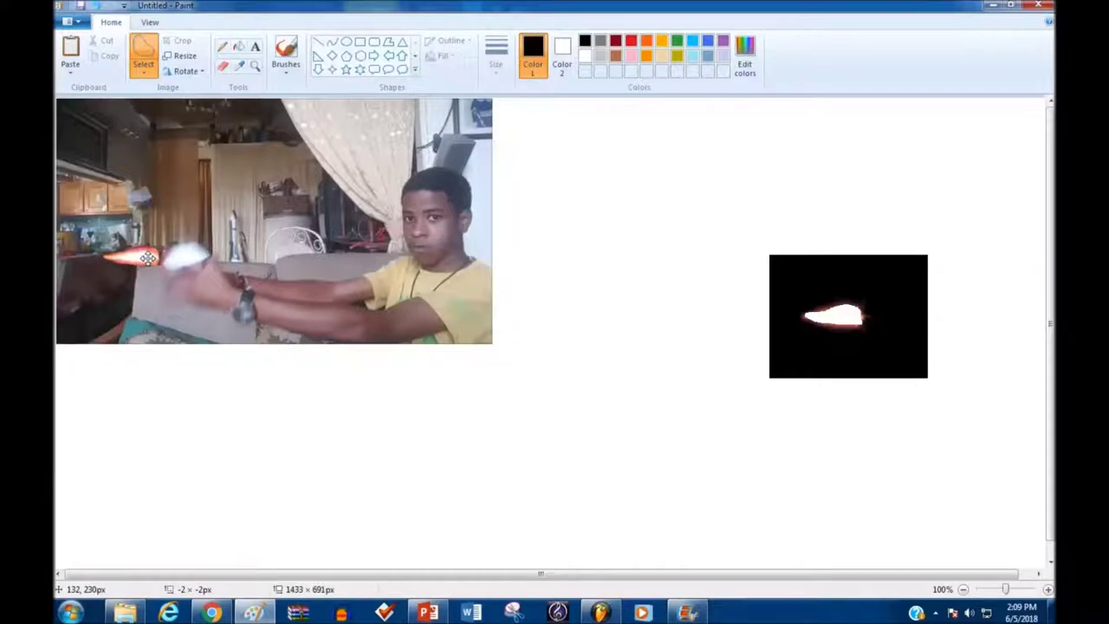
pyautogui.moveTo(146, 258); pyautogui.dragTo(147, 257)
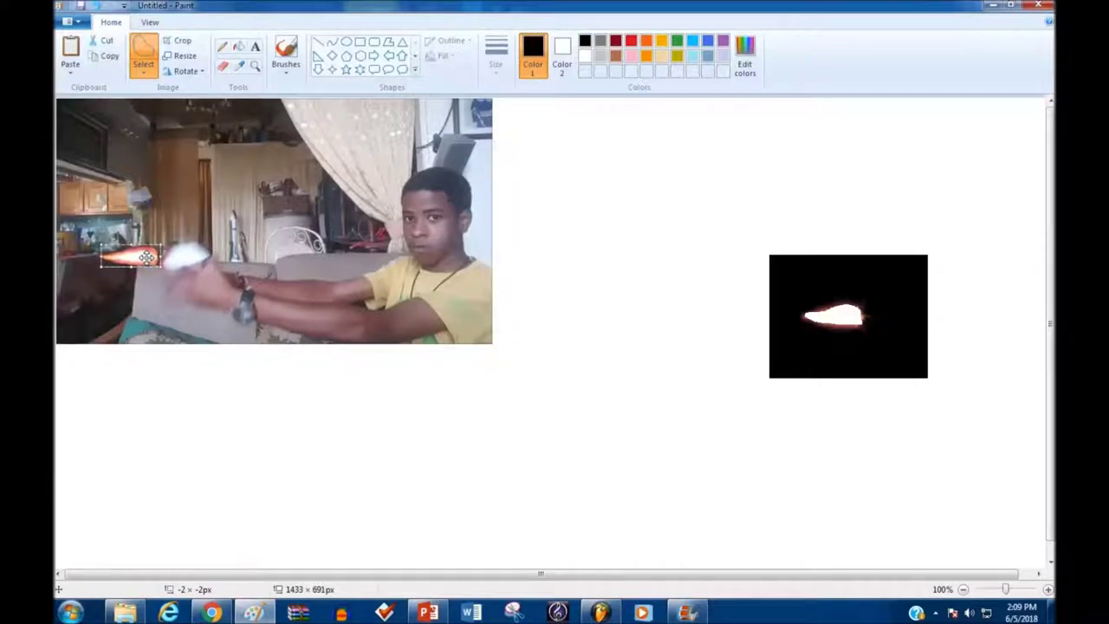
pyautogui.click(196, 383)
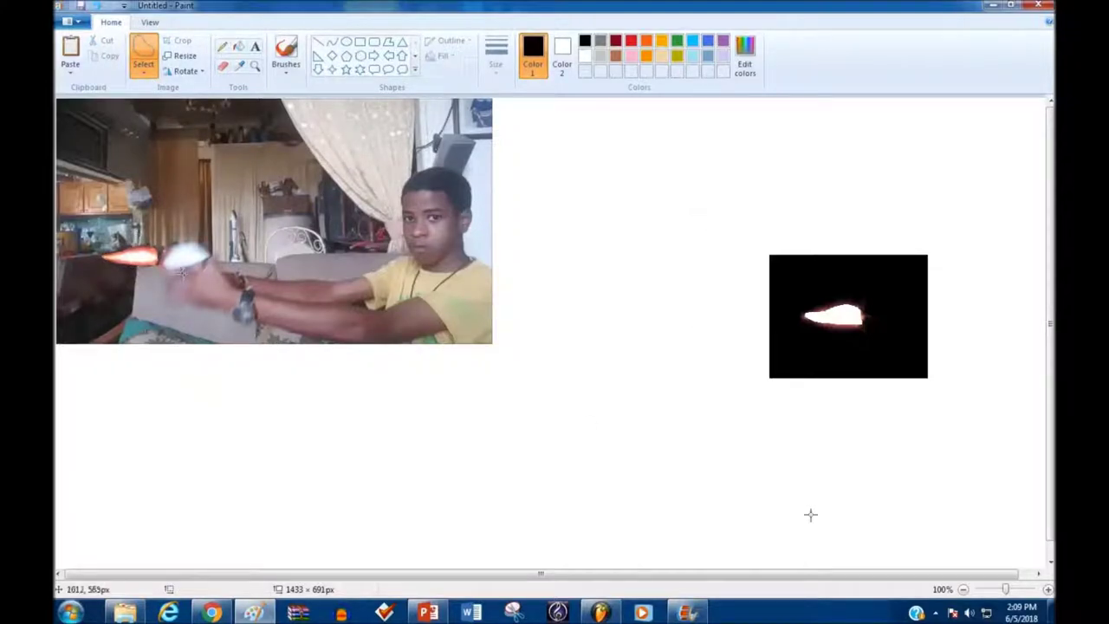
pyautogui.click(962, 589)
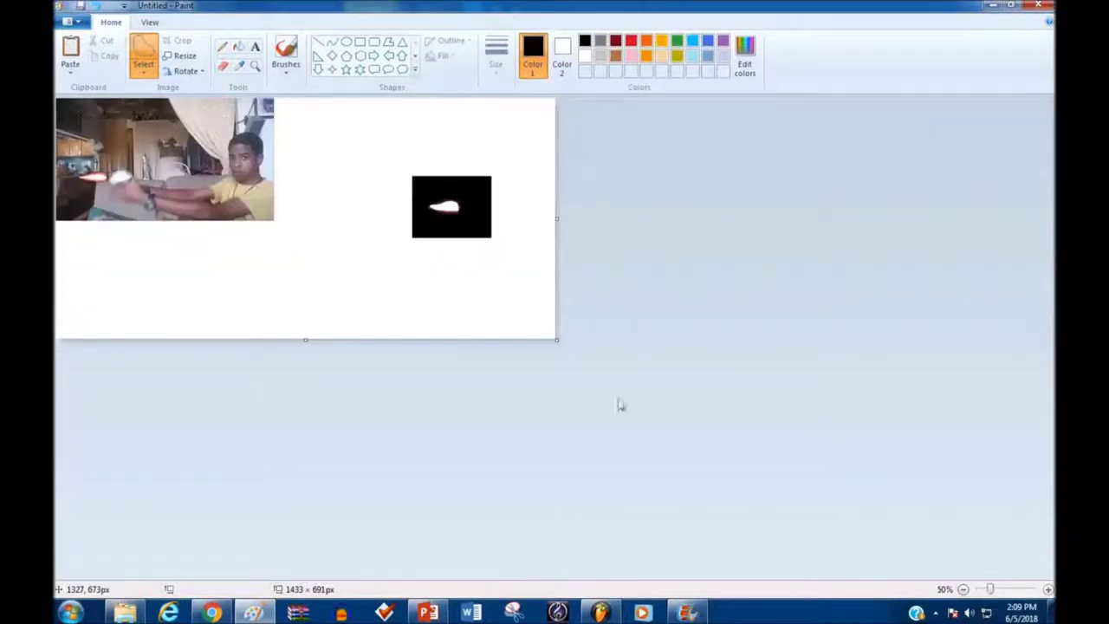
# Step: Crop the canvas to the edited photo, save it as a PNG in Portal, and return to Movie Maker
pyautogui.moveTo(557, 340); pyautogui.dragTo(277, 224)
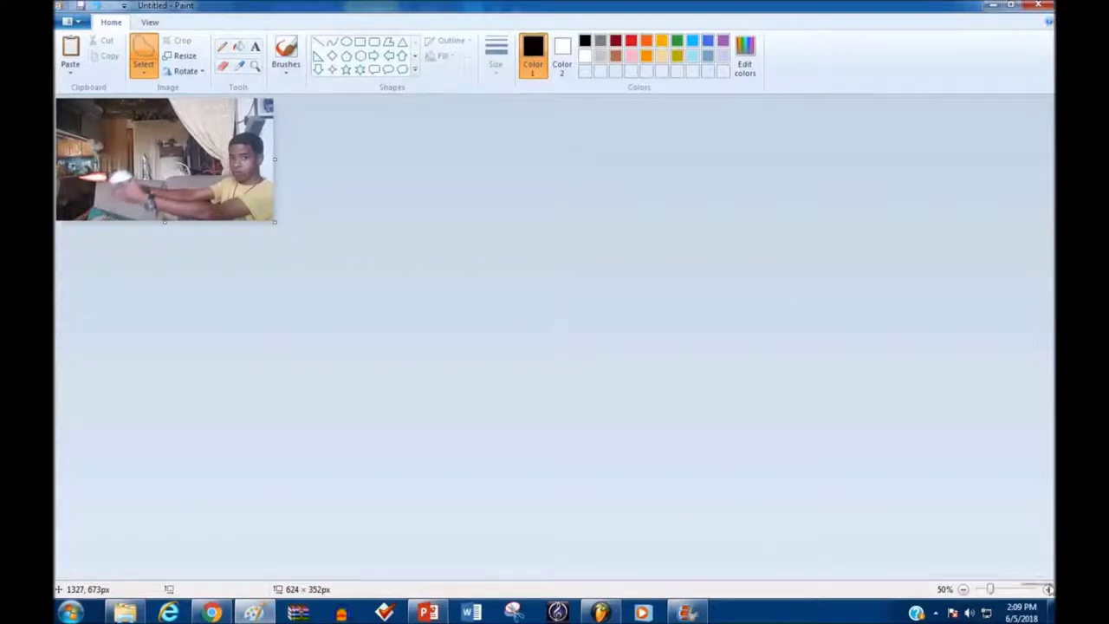
pyautogui.click(90, 6)
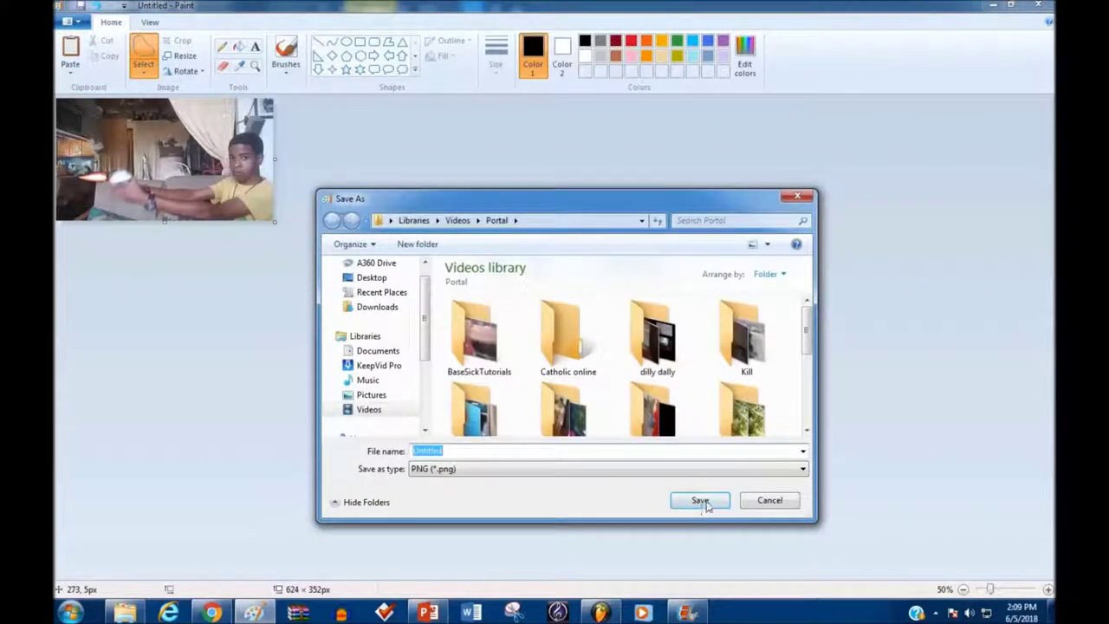
pyautogui.click(702, 503)
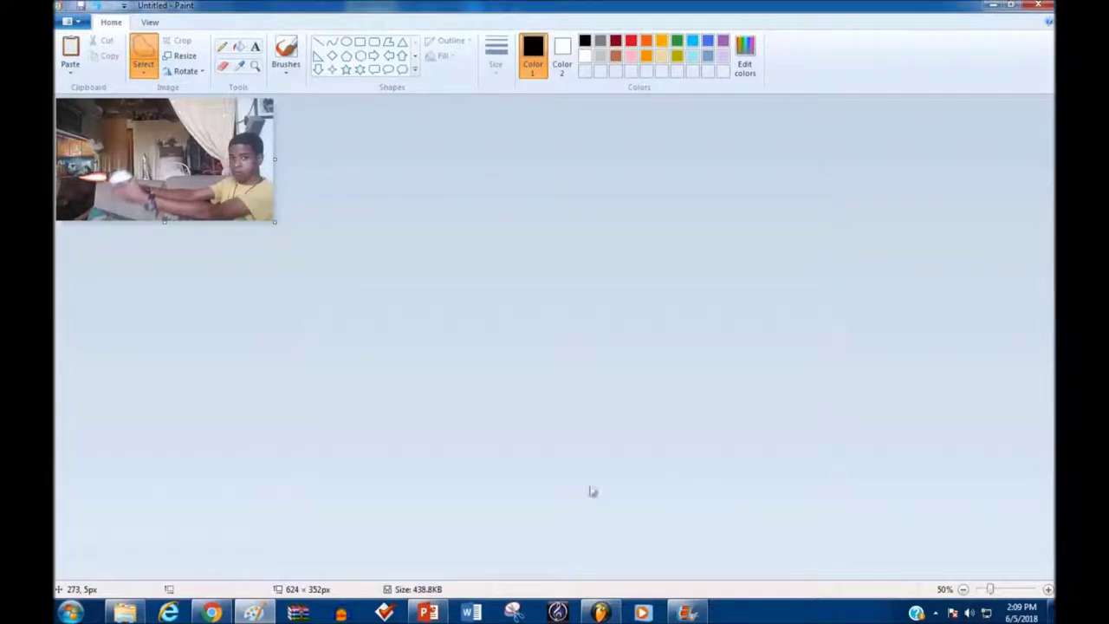
pyautogui.click(688, 612)
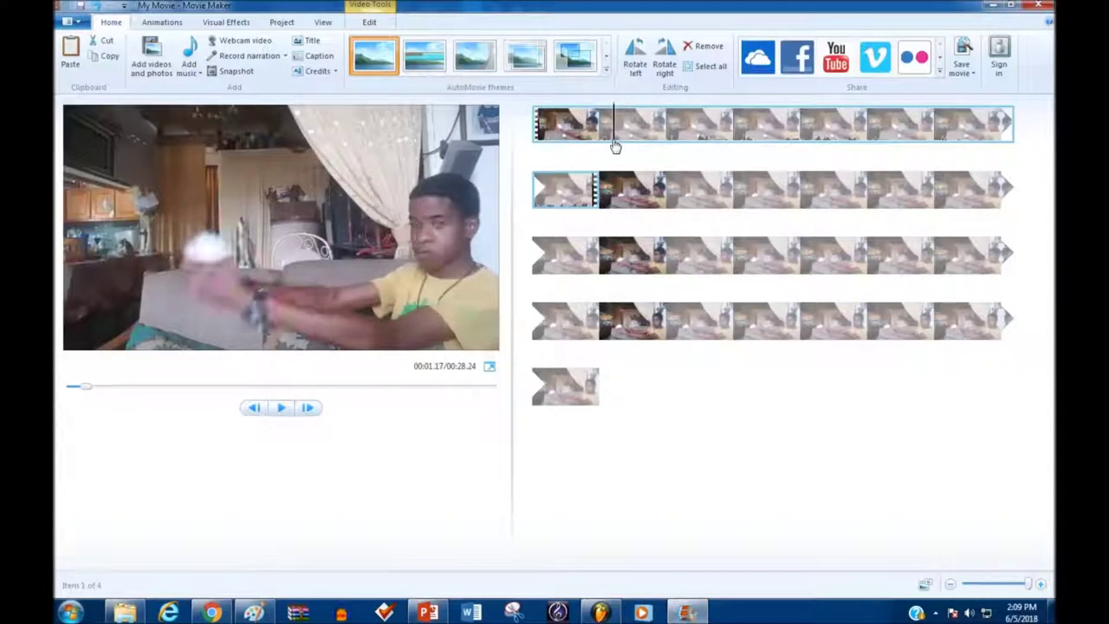
# Step: Split the first clip at about 1.1 seconds and bring up Add videos and photos
pyautogui.moveTo(610, 145); pyautogui.dragTo(621, 149)
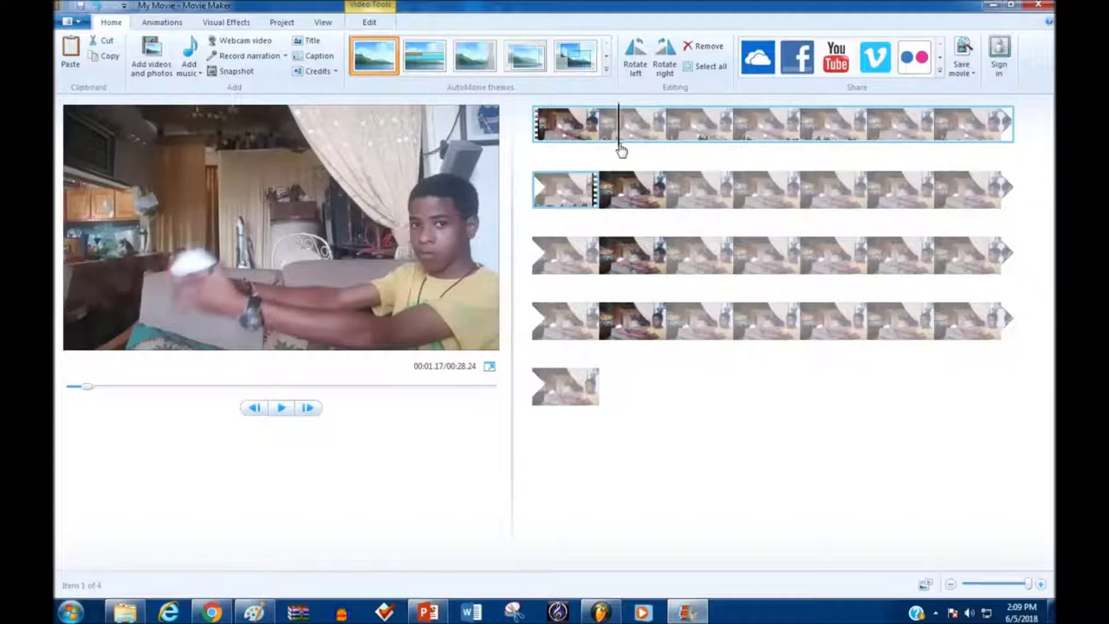
pyautogui.press('m')
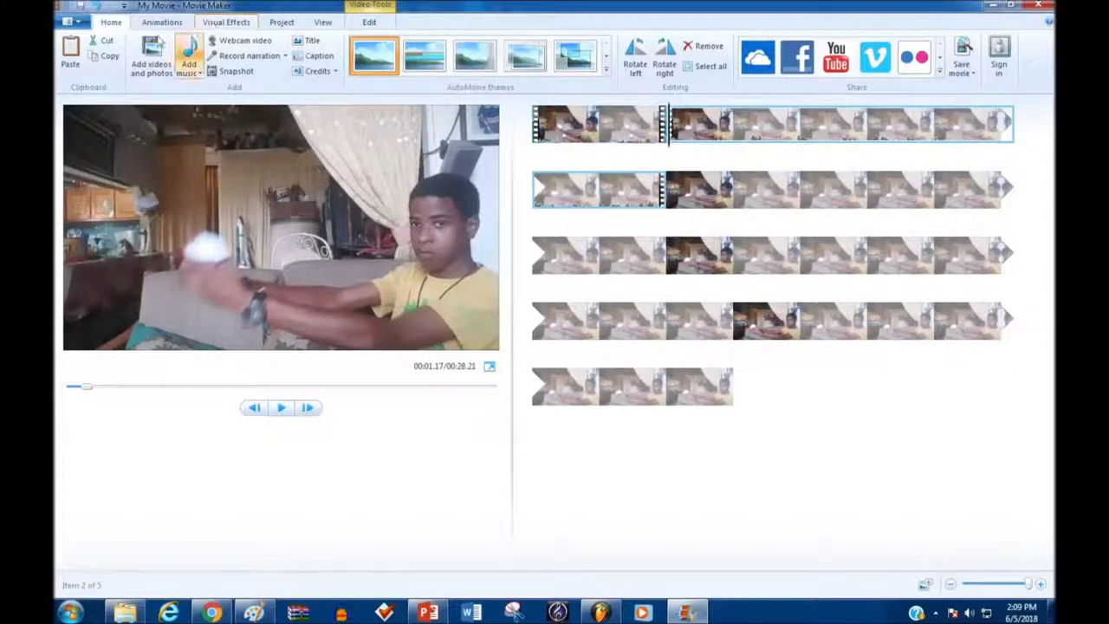
pyautogui.click(369, 21)
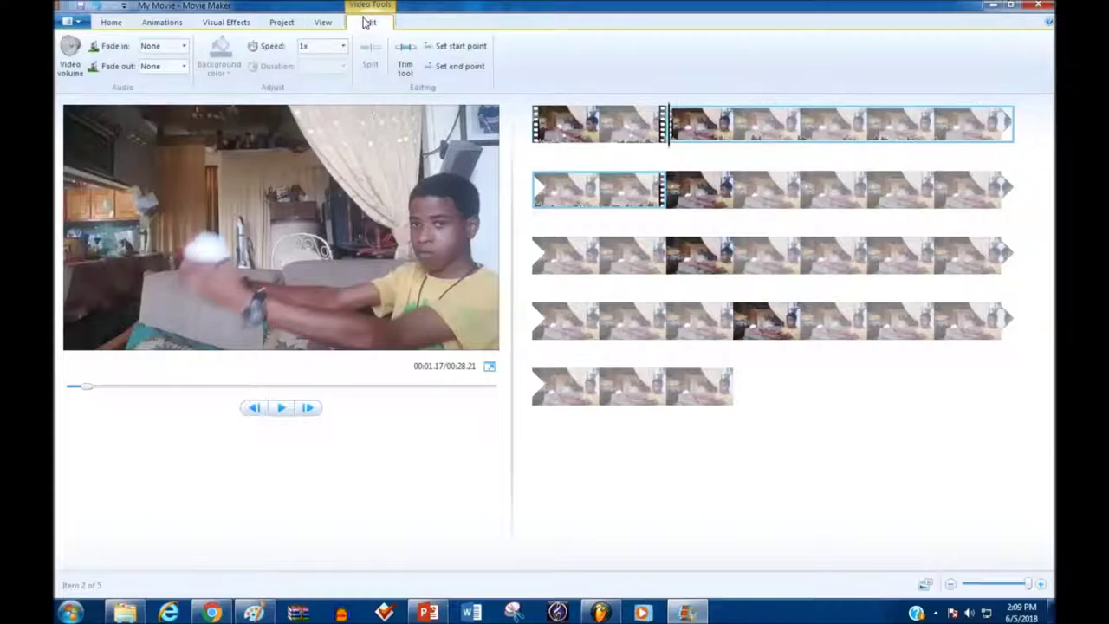
pyautogui.click(111, 22)
pyautogui.click(642, 123)
pyautogui.click(604, 126)
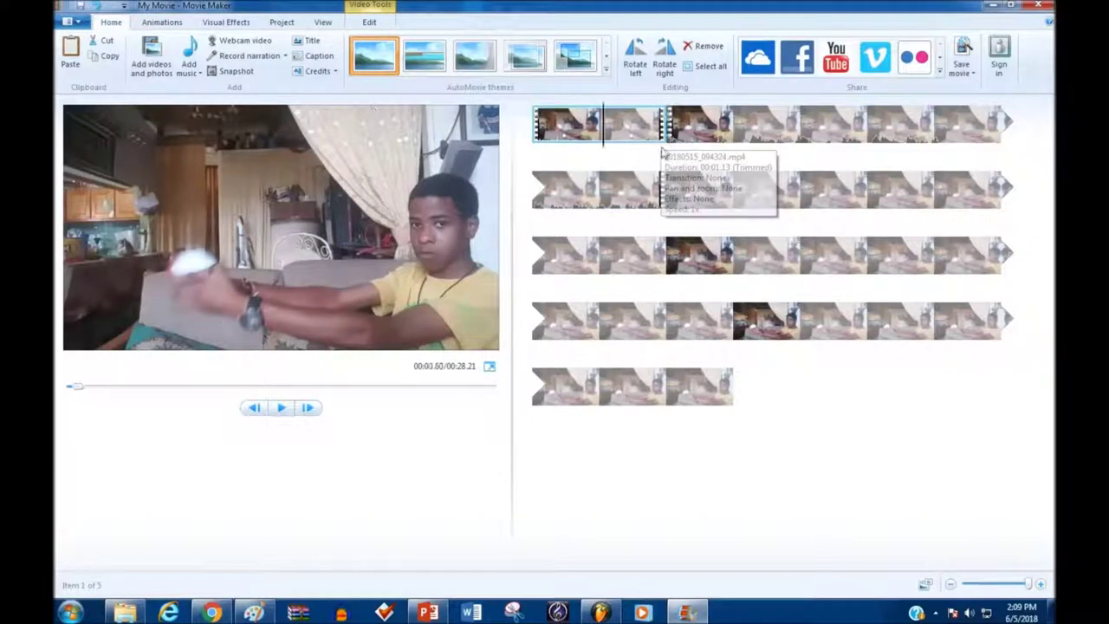
pyautogui.click(152, 65)
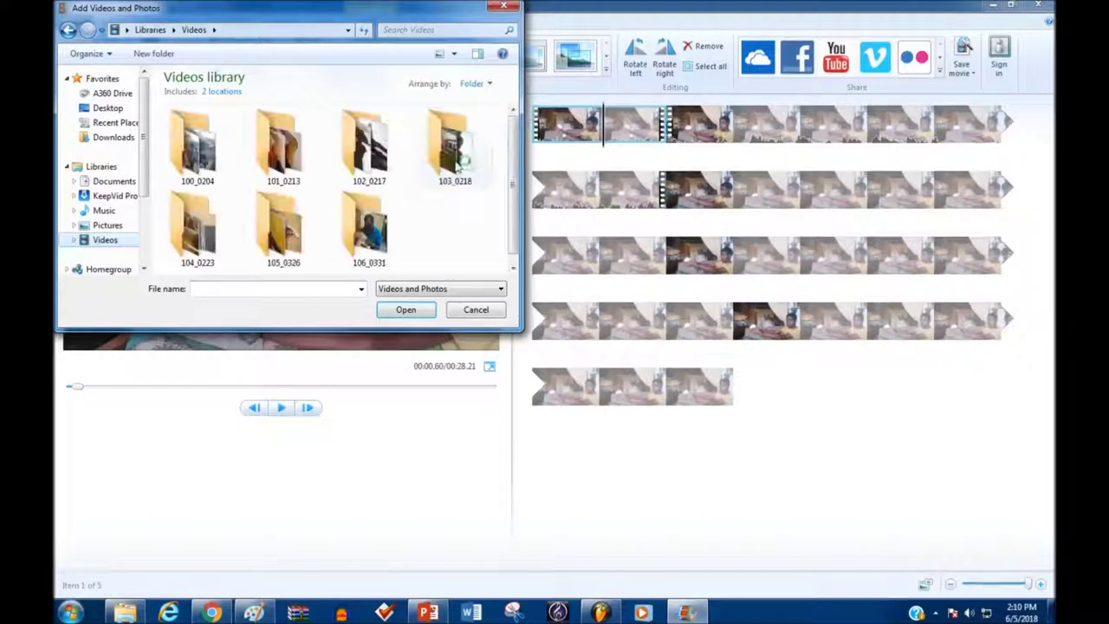
# Step: Insert the saved Untitled muzzle-flash image from the Portal folder into the storyboard
pyautogui.scroll(-5, 416, 234)
pyautogui.click(460, 227)
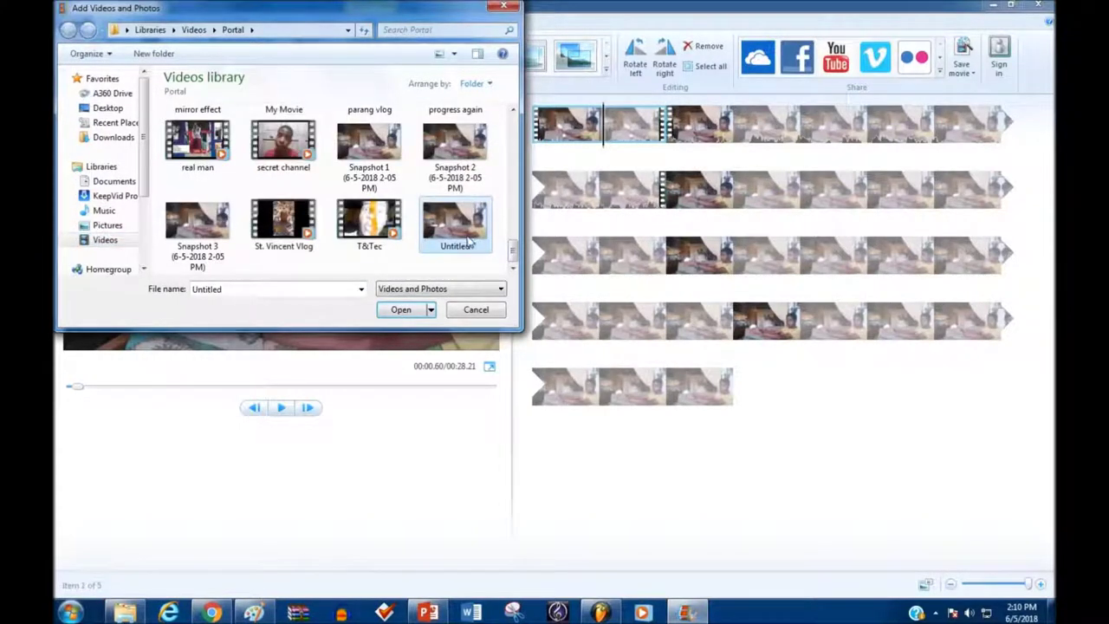
pyautogui.doubleClick(469, 244)
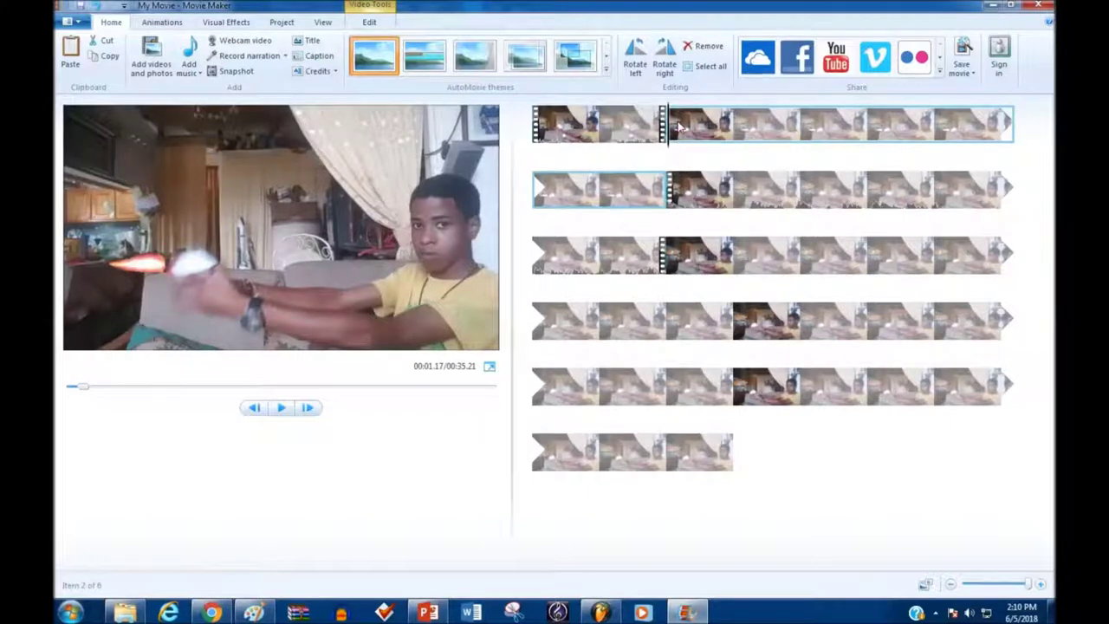
# Step: Shorten the flame picture's duration to 0.06 seconds
pyautogui.click(390, 7)
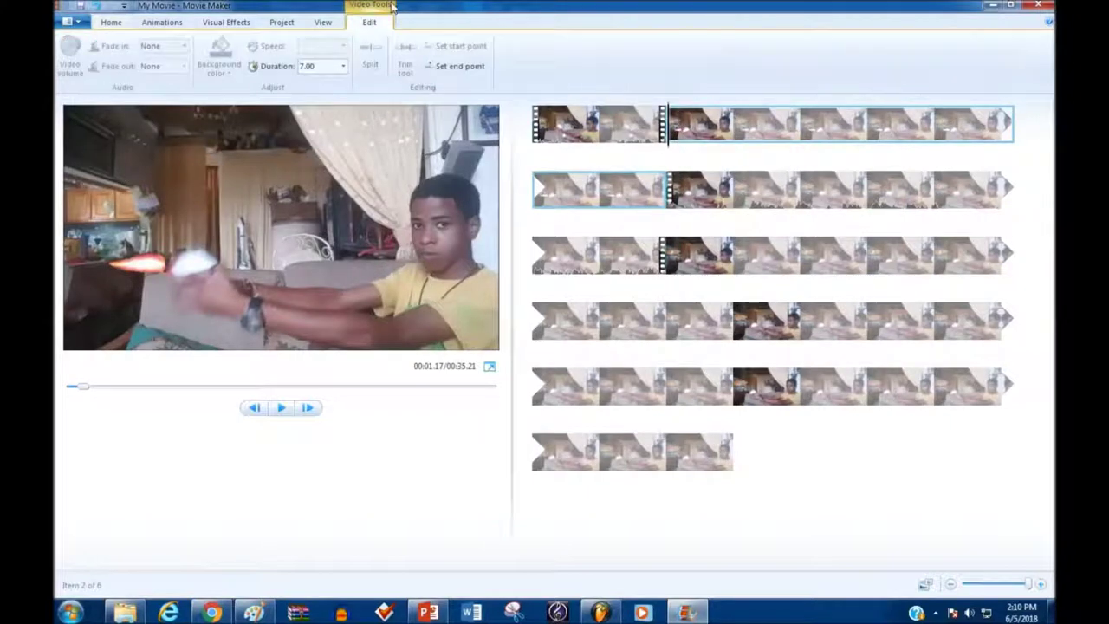
pyautogui.click(329, 65)
pyautogui.write('.06')
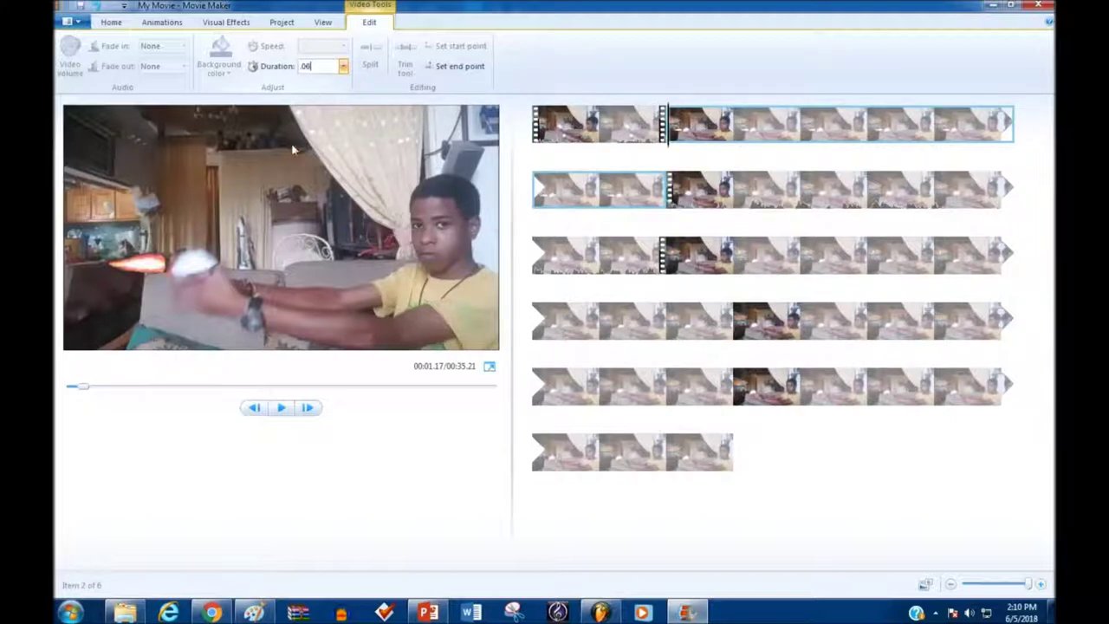
pyautogui.press('Return')
pyautogui.click(557, 134)
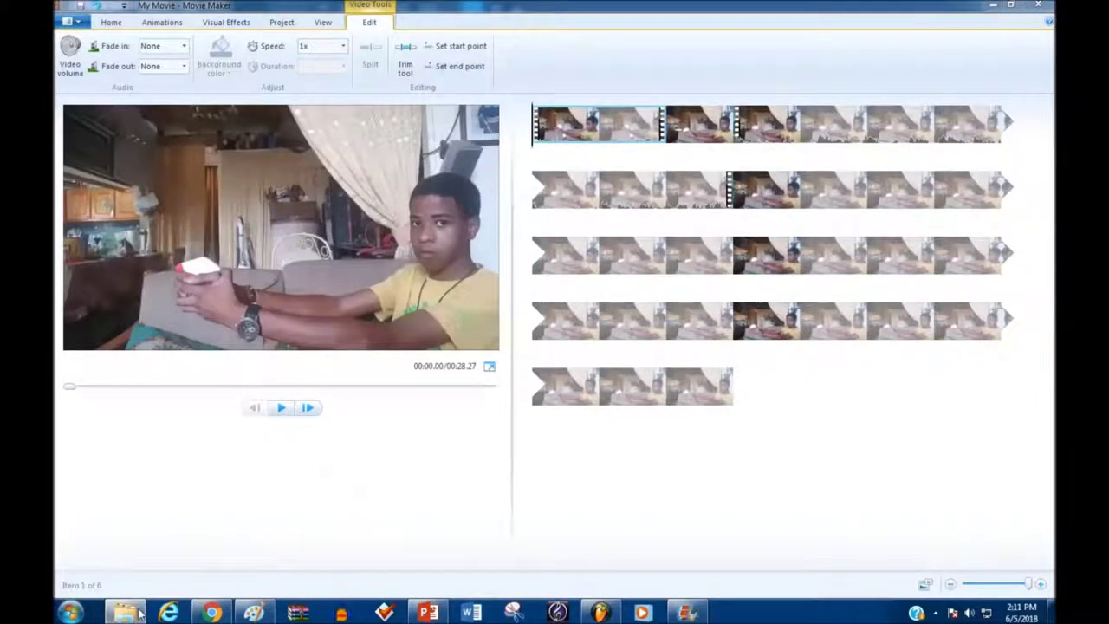
# Step: Add the 380_gunshot_single-mike-koenig MP3 and align it to start at the flame frame
pyautogui.click(127, 612)
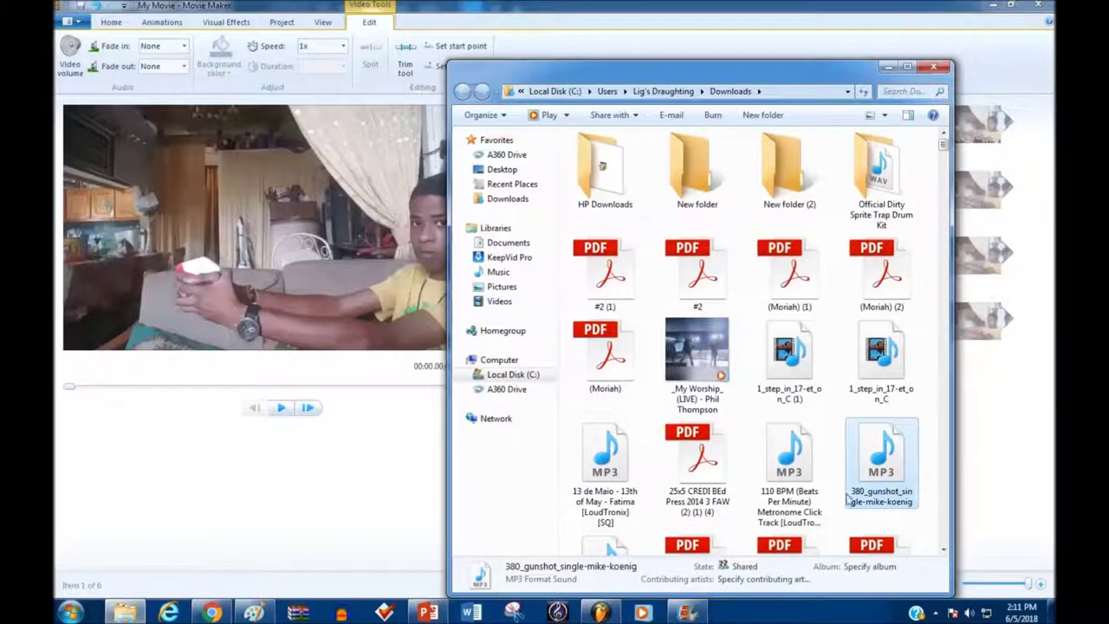
pyautogui.moveTo(975, 290); pyautogui.dragTo(980, 260)
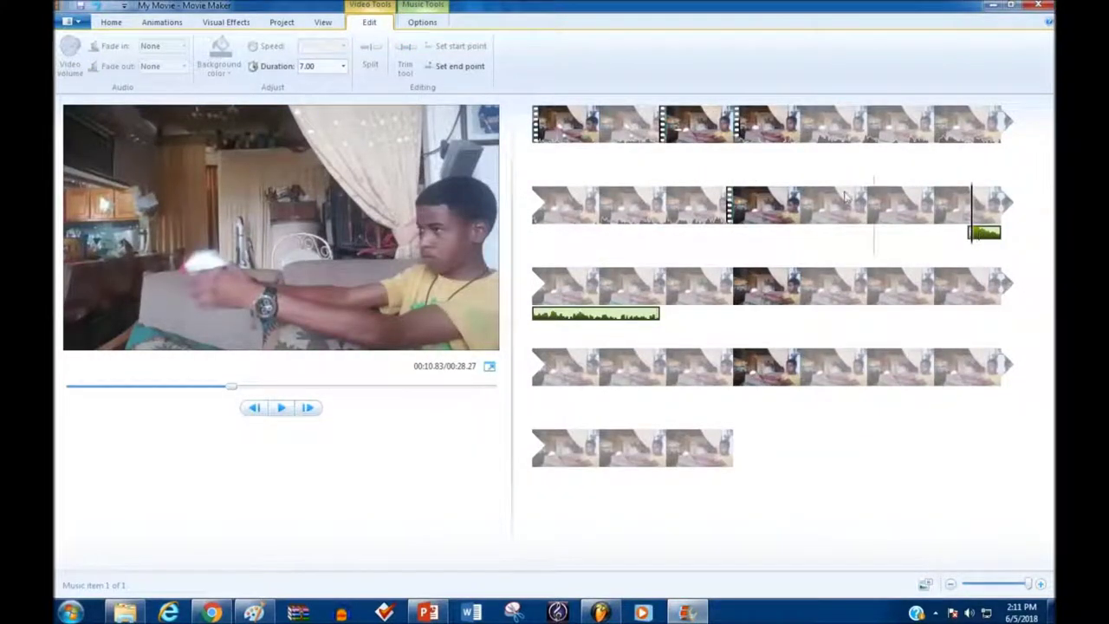
pyautogui.moveTo(845, 198)
pyautogui.mouseDown()
pyautogui.moveTo(675, 122)
pyautogui.moveTo(646, 155)
pyautogui.mouseUp()
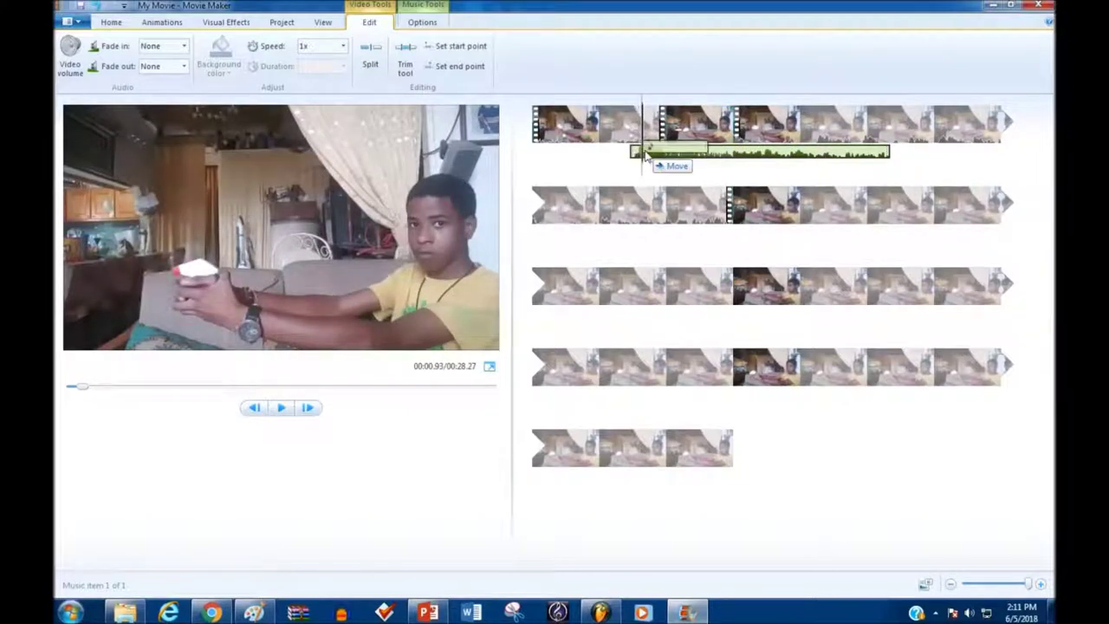
pyautogui.moveTo(637, 154); pyautogui.dragTo(657, 156)
pyautogui.click(603, 129)
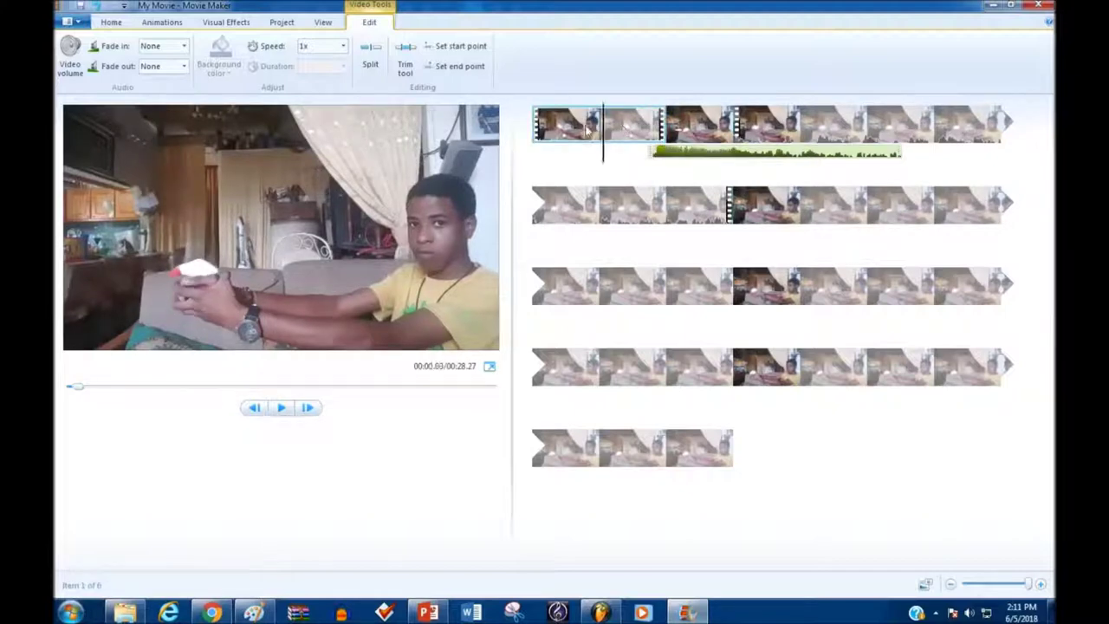
pyautogui.press('Home')
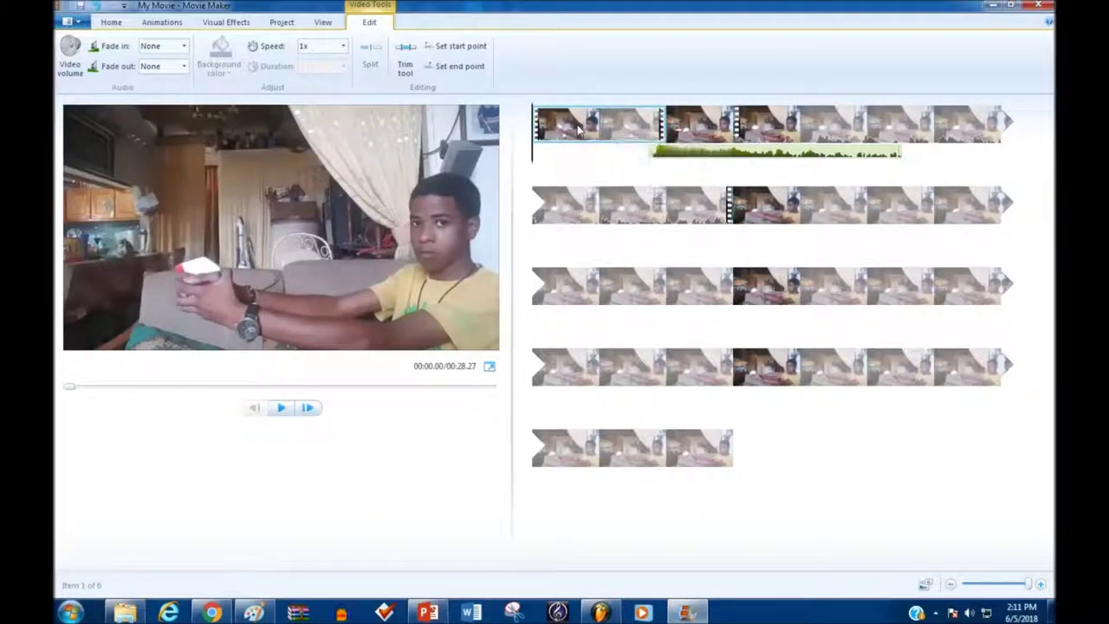
pyautogui.press('space')
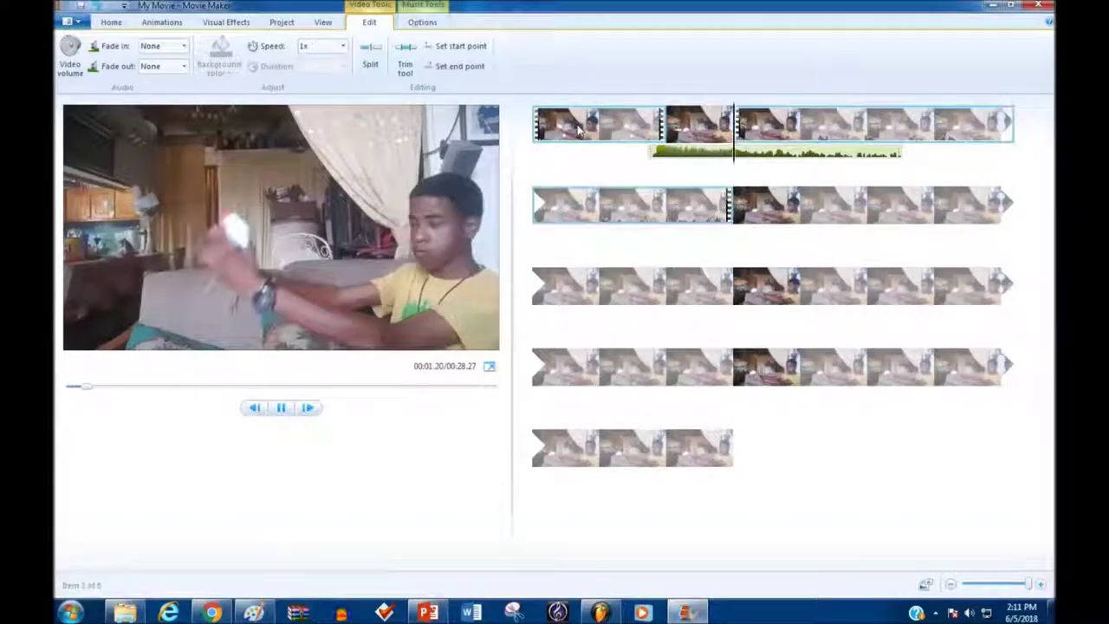